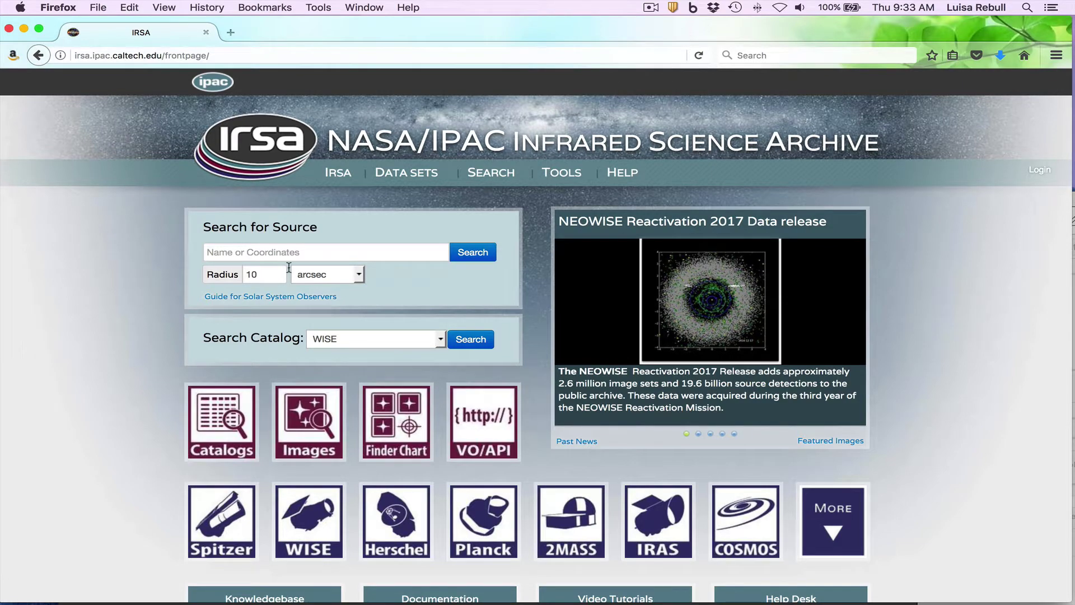
# - Go to the WISE mission page from the IRSA front page
pyautogui.click(312, 500)
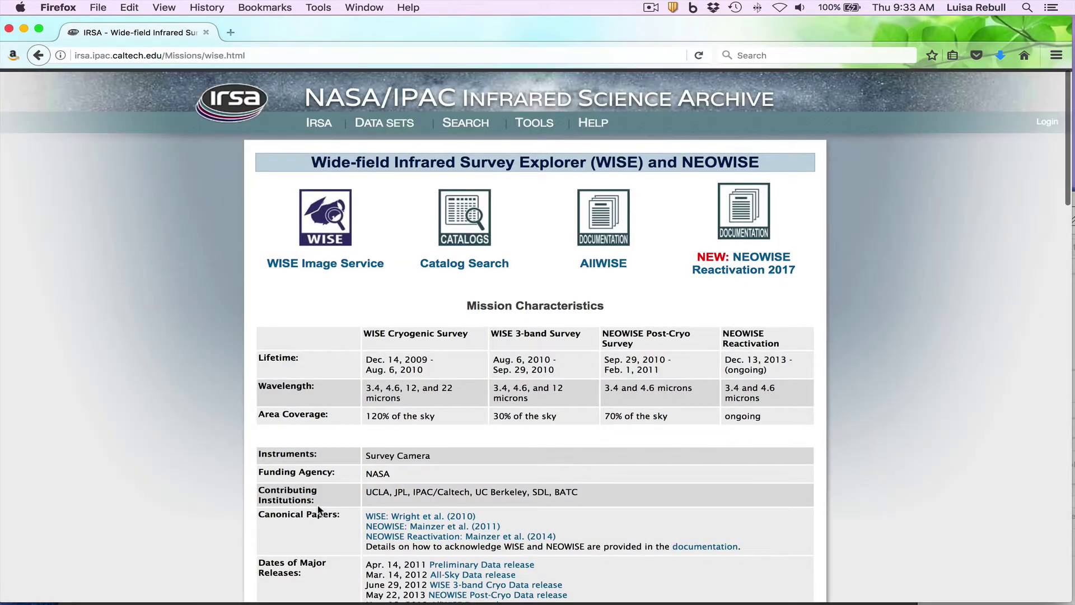
pyautogui.scroll(-5, 320, 508)
pyautogui.scroll(-5, 318, 503)
pyautogui.scroll(-3, 319, 503)
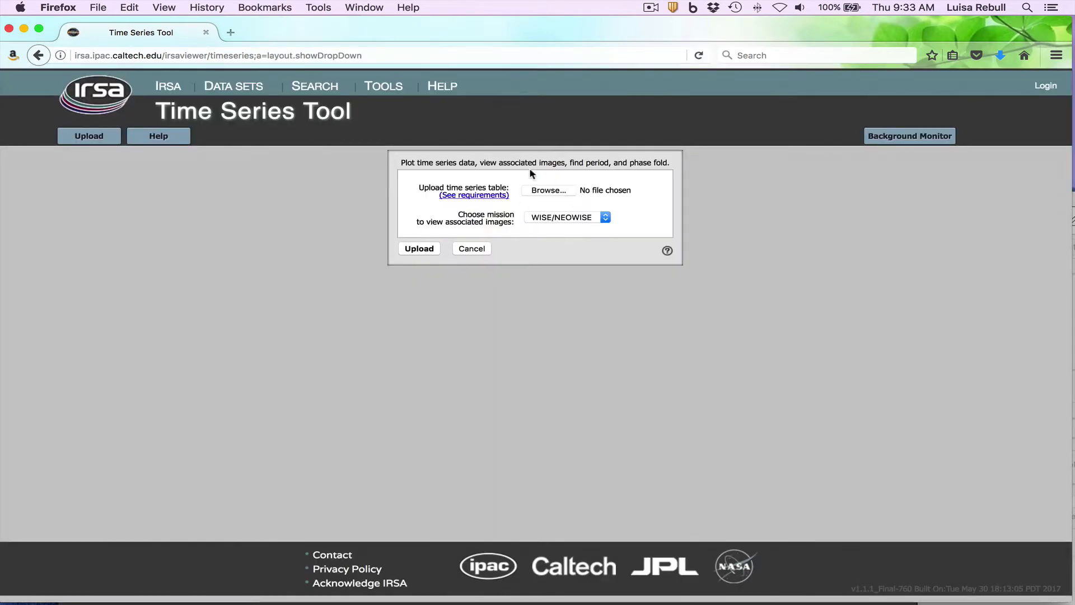
# - Upload justallwiseinput.tbl to show its w1mpro_ep light curve and W1 cutouts
pyautogui.click(538, 190)
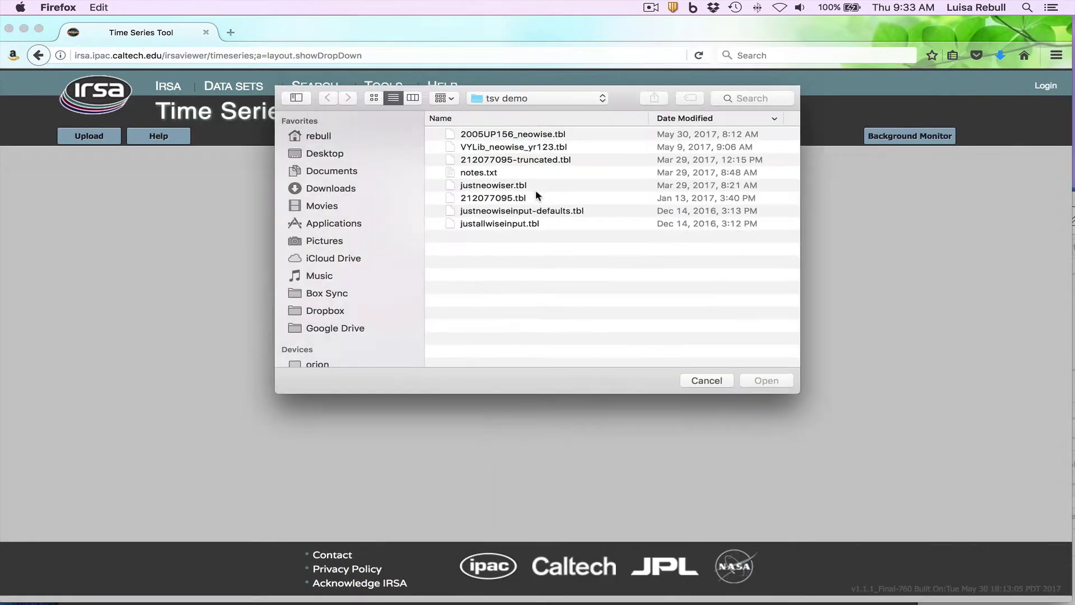
pyautogui.doubleClick(490, 224)
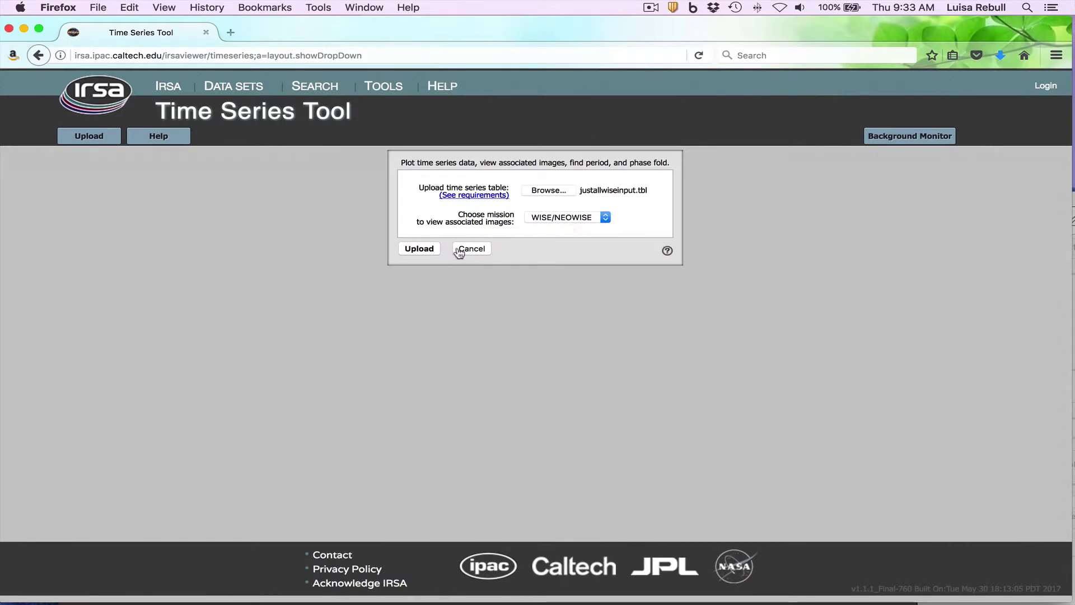
pyautogui.click(433, 250)
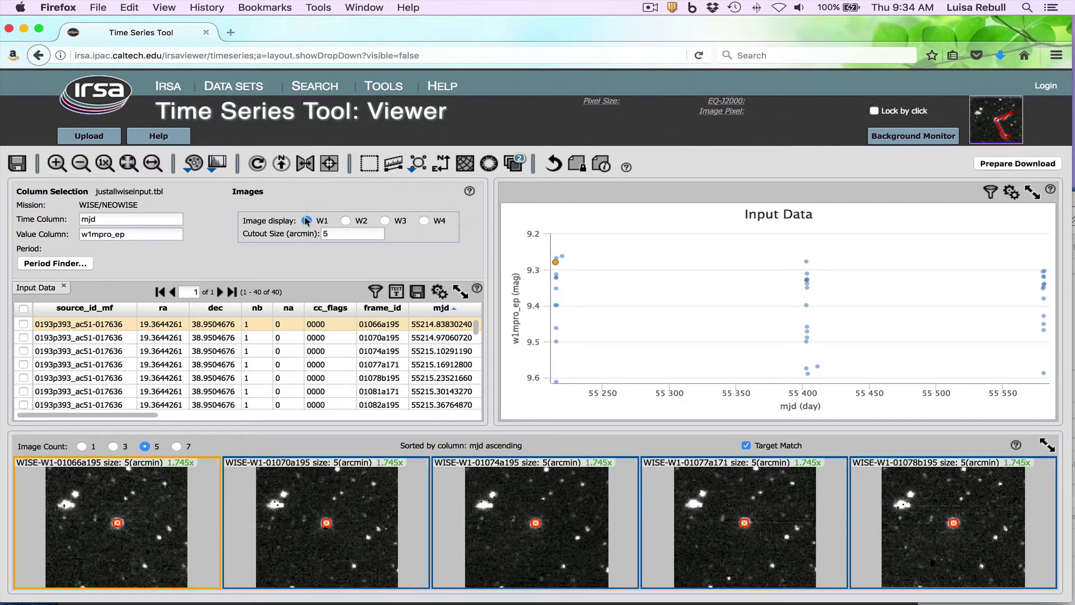
pyautogui.click(345, 220)
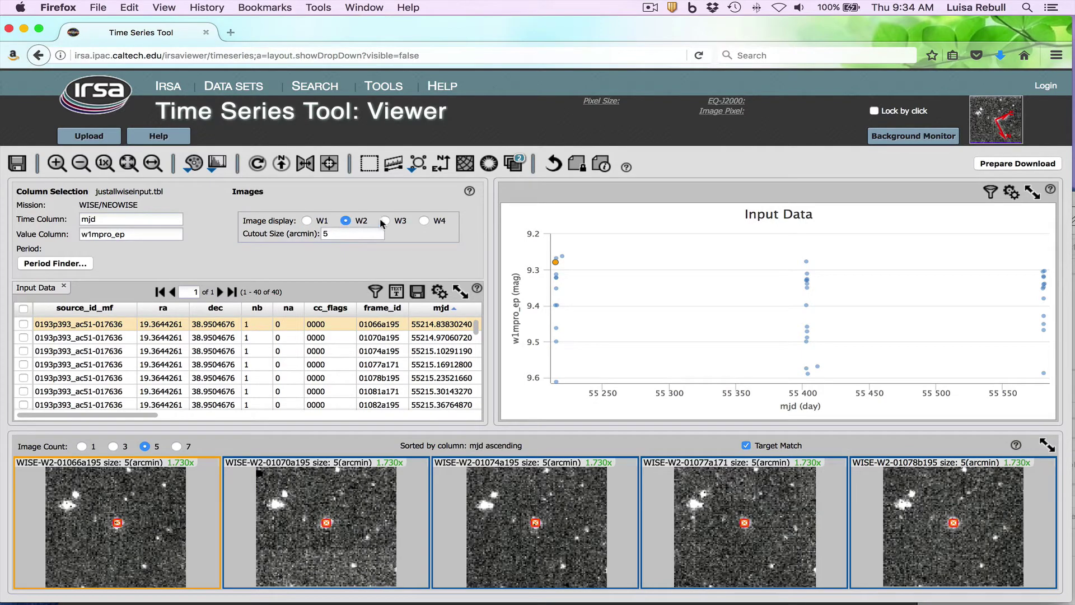
pyautogui.click(384, 220)
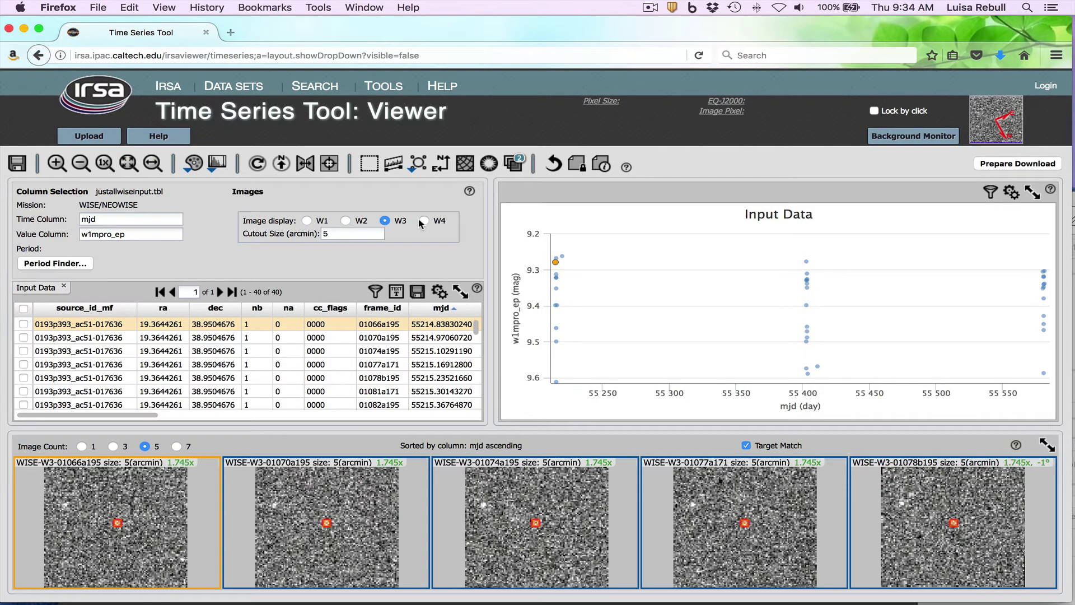
pyautogui.click(423, 220)
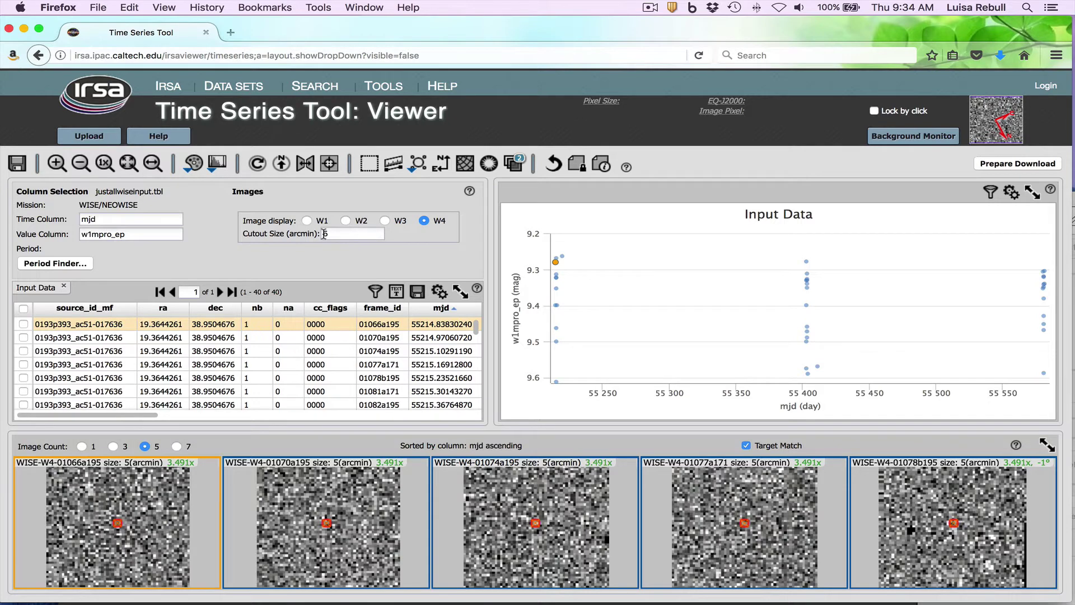
pyautogui.click(308, 220)
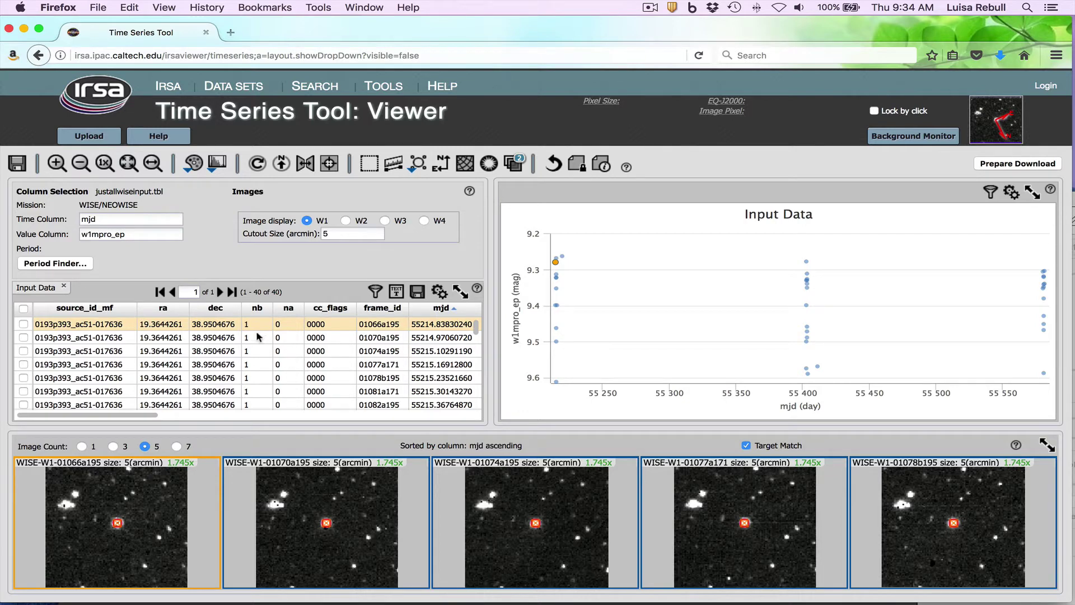
# - Inspect the 01081a171 frame and the mjd 55402.68 point, then bring up the Period Finder
pyautogui.click(215, 392)
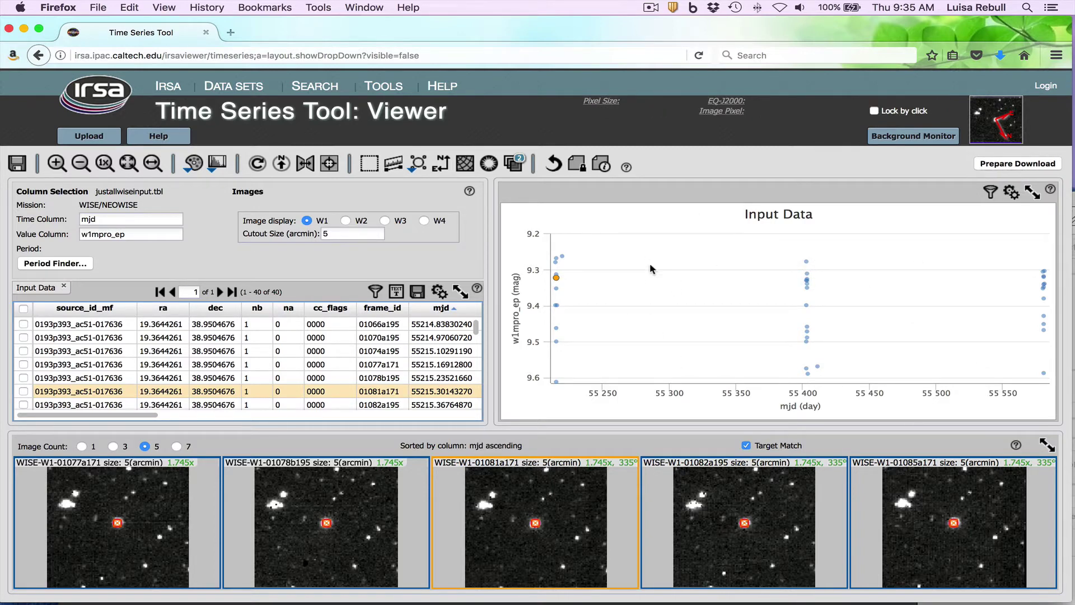
pyautogui.click(807, 263)
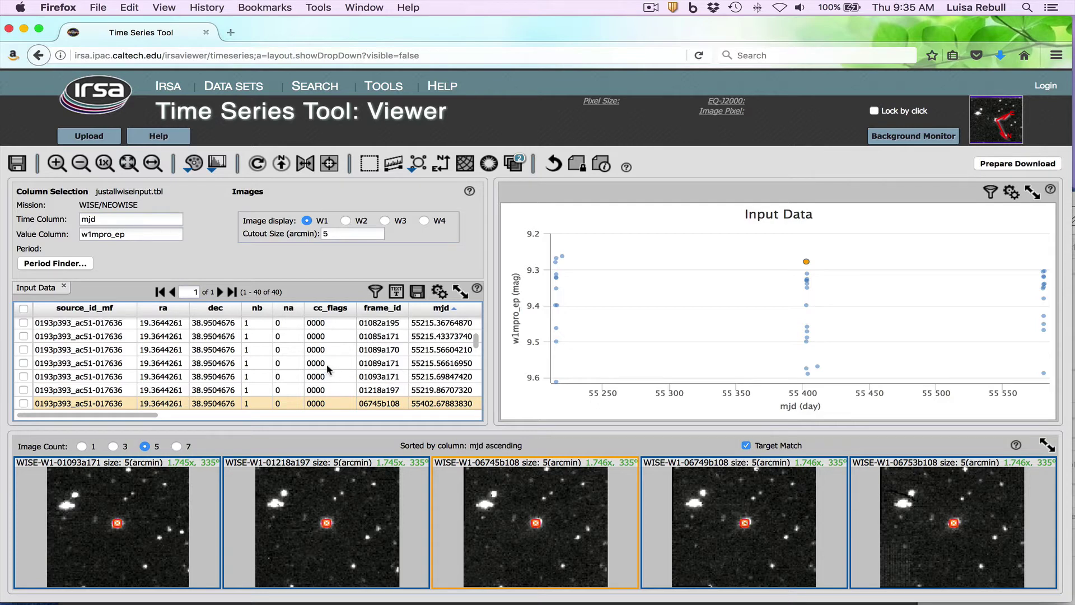
pyautogui.click(55, 264)
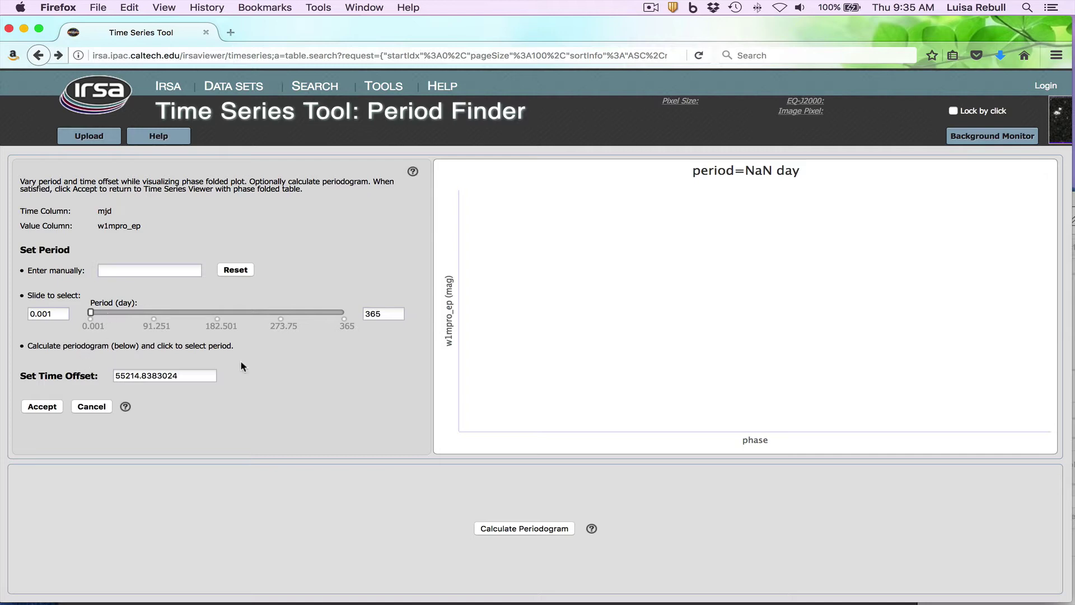
# - Calculate a Lomb-Scargle periodogram of w1mpro_ep using the default settings
pyautogui.click(516, 528)
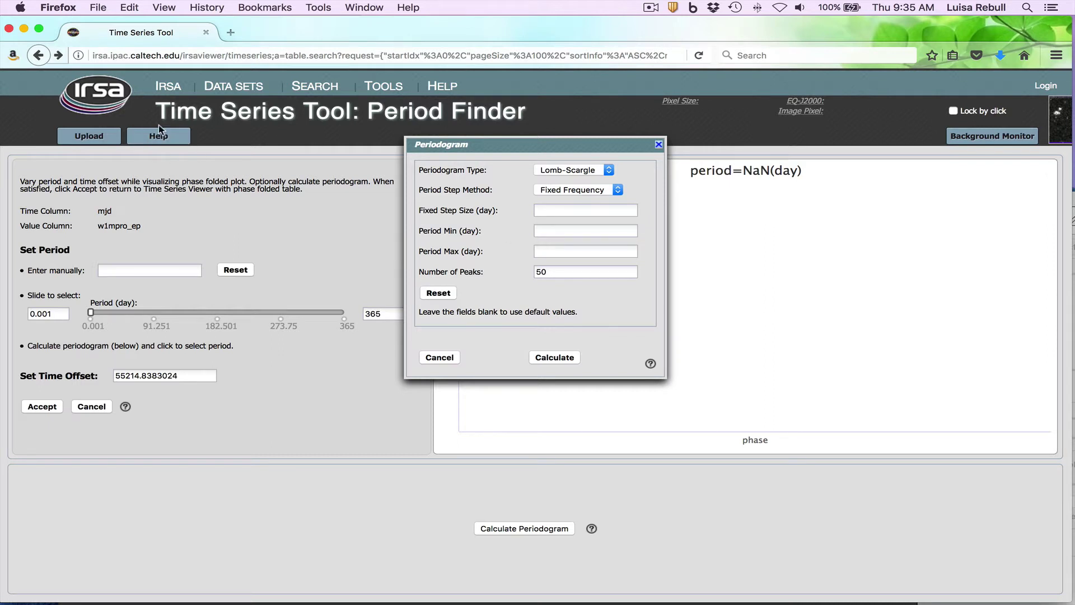
pyautogui.click(554, 357)
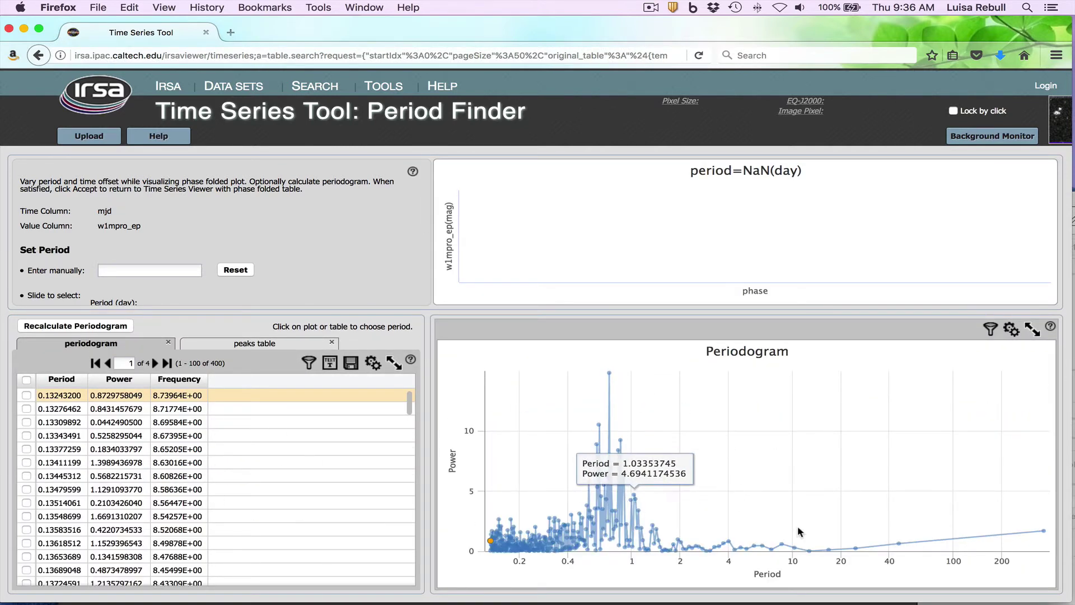
# - Review the top 50 peaks table, return to the periodogram, and enlarge the period panel
pyautogui.click(252, 343)
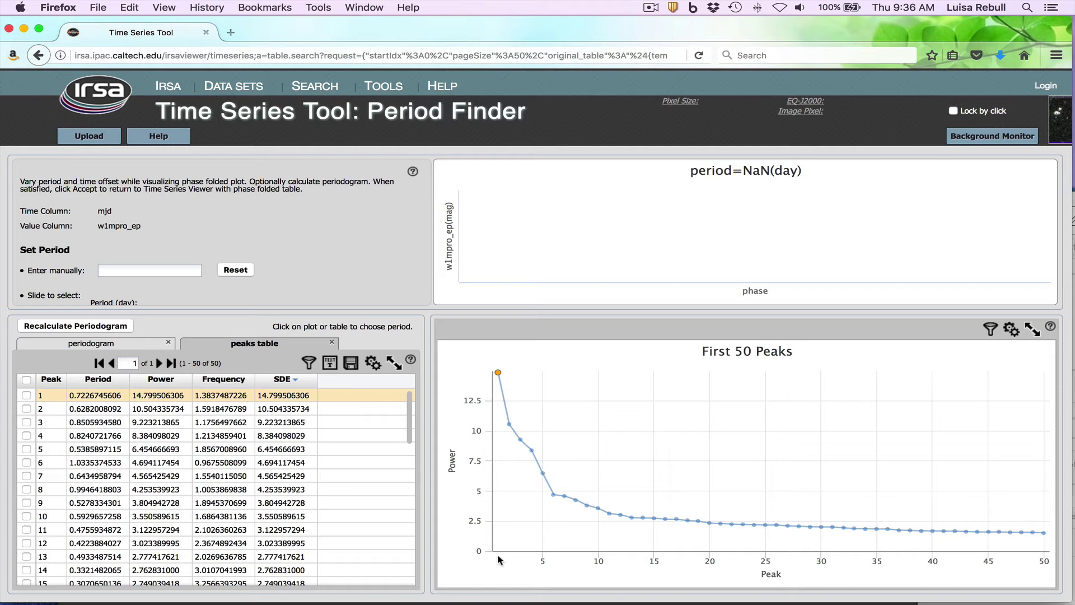
pyautogui.click(124, 346)
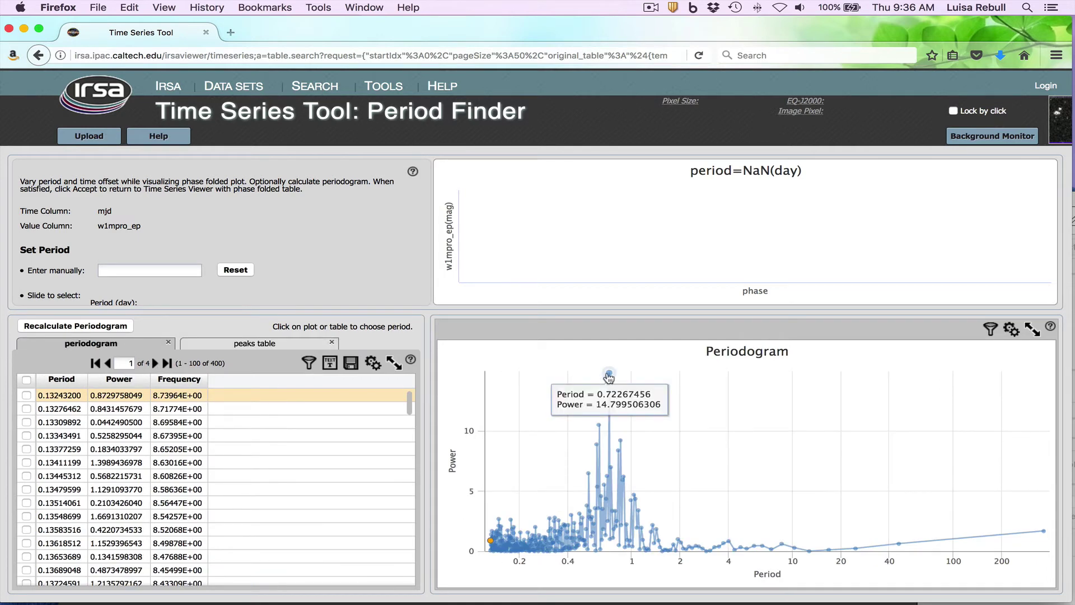
pyautogui.moveTo(529, 318); pyautogui.dragTo(528, 373)
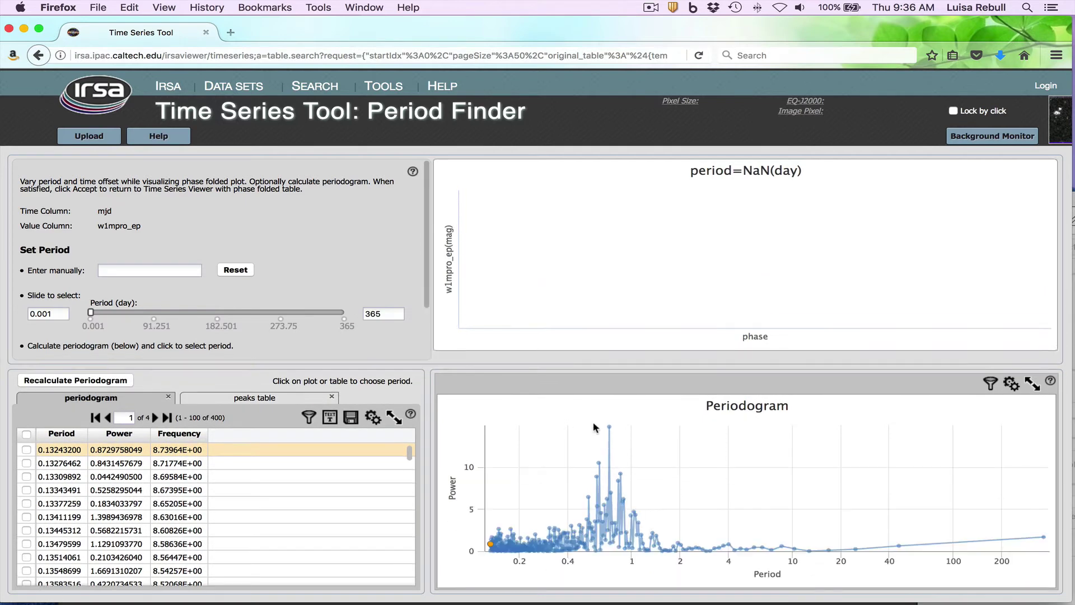
# - Compare the 0.628 and 0.607-day peaks, then accept the 0.72267456-day period
pyautogui.click(611, 428)
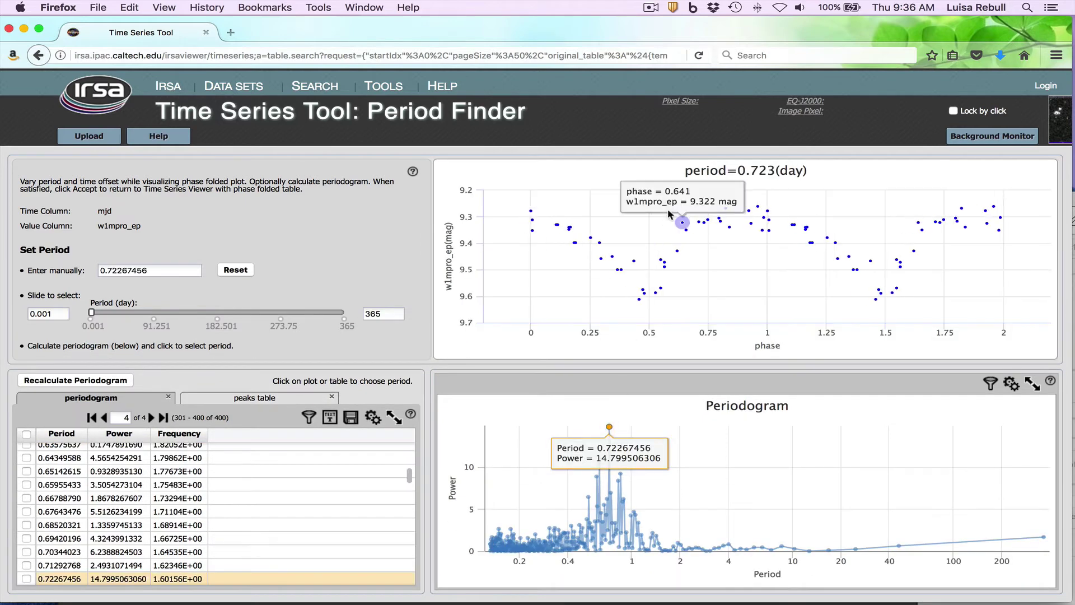
pyautogui.moveTo(600, 463)
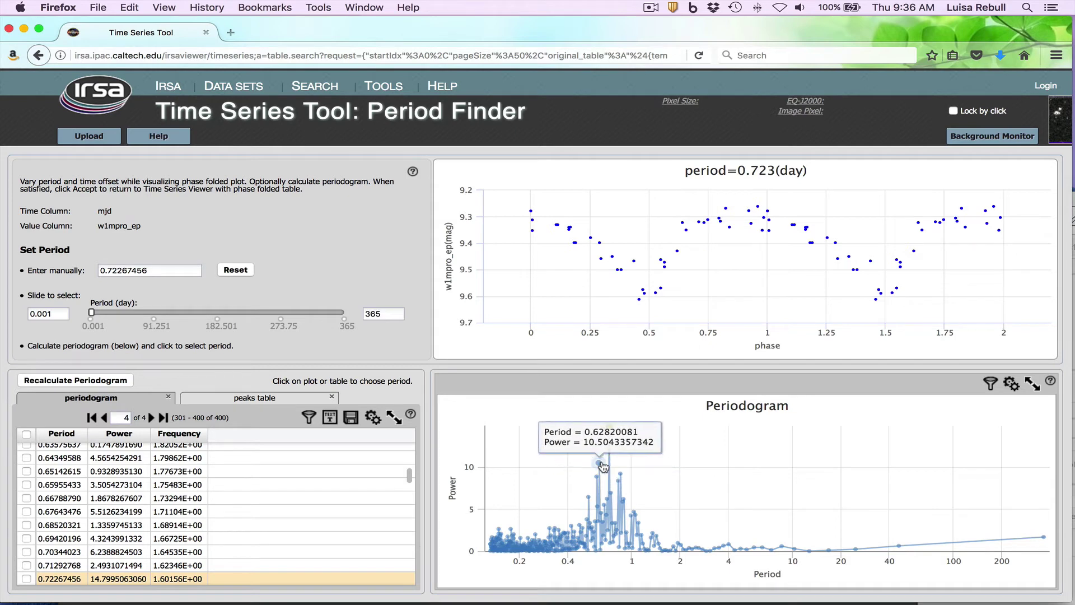
pyautogui.click(600, 464)
pyautogui.click(598, 478)
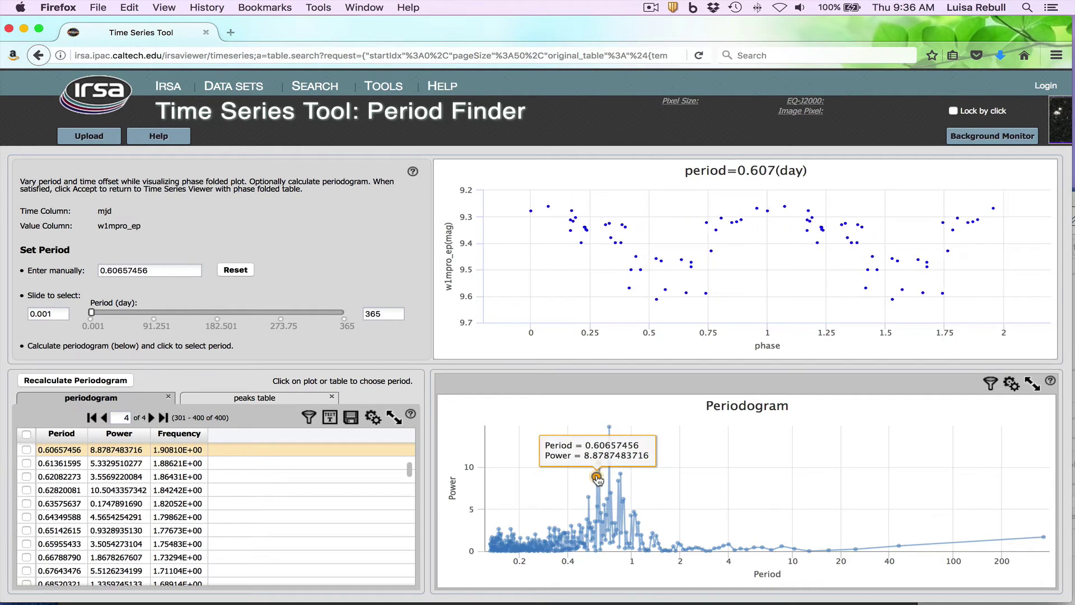
pyautogui.click(610, 428)
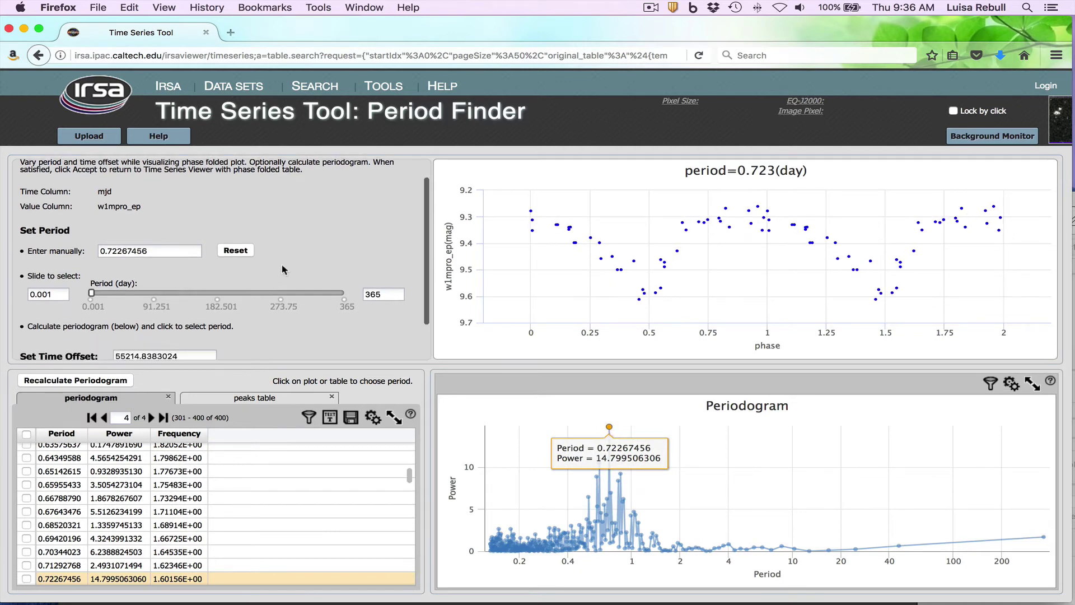
pyautogui.scroll(-2, 122, 268)
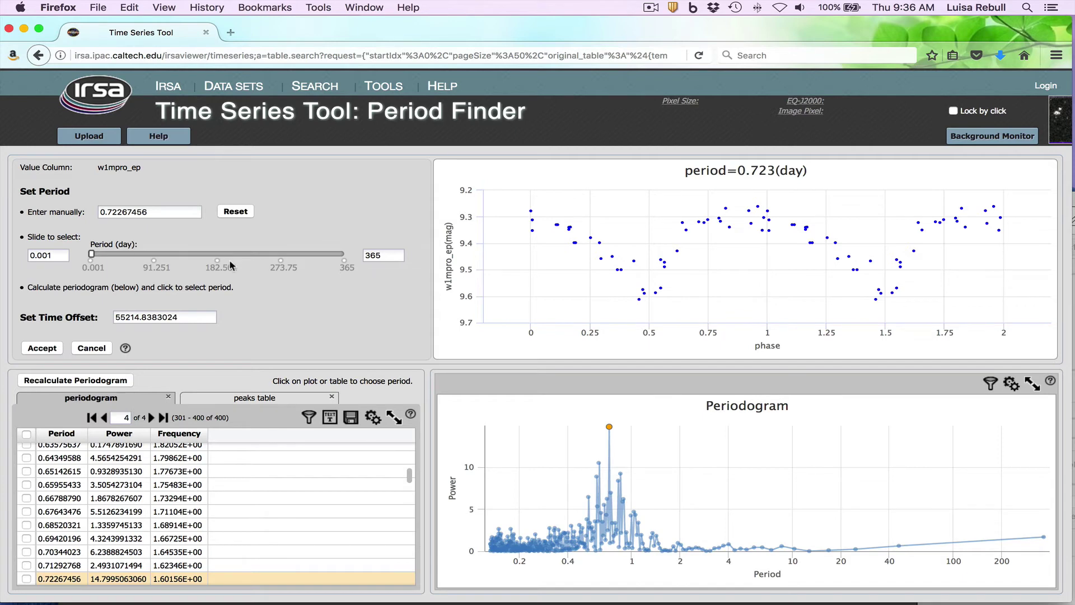
pyautogui.moveTo(532, 220)
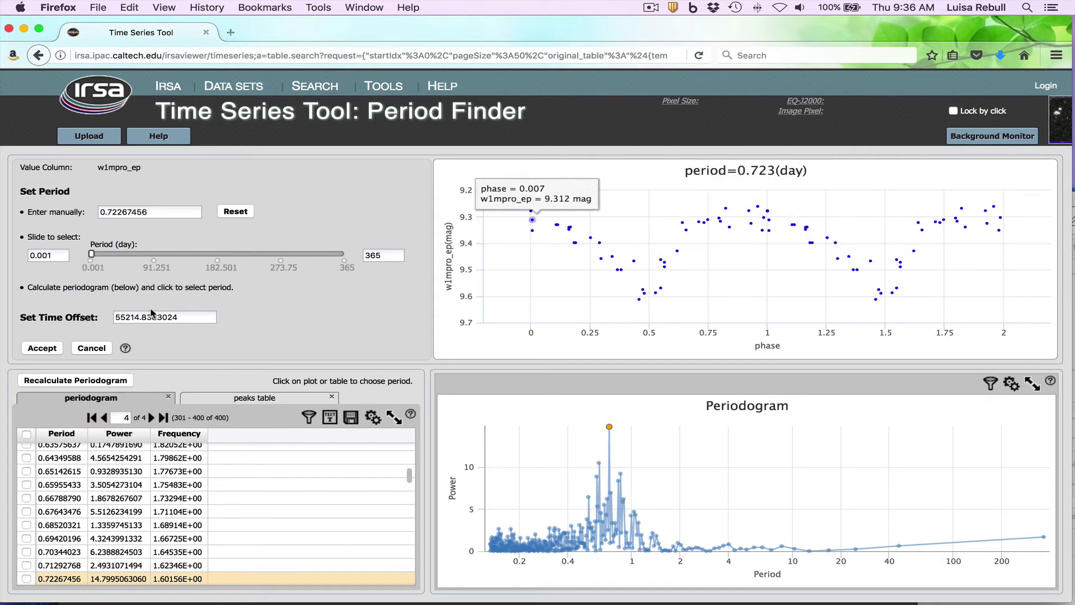
pyautogui.click(53, 352)
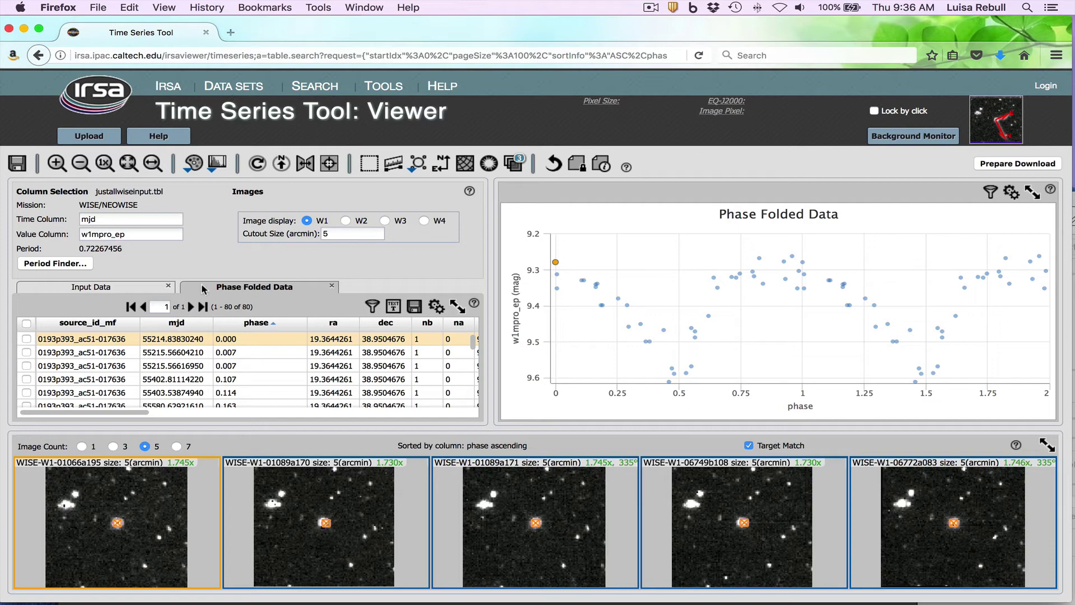
# - Compare input and folded curves, and show cutouts for the phase 0.107 and phase 1 observations
pyautogui.click(132, 287)
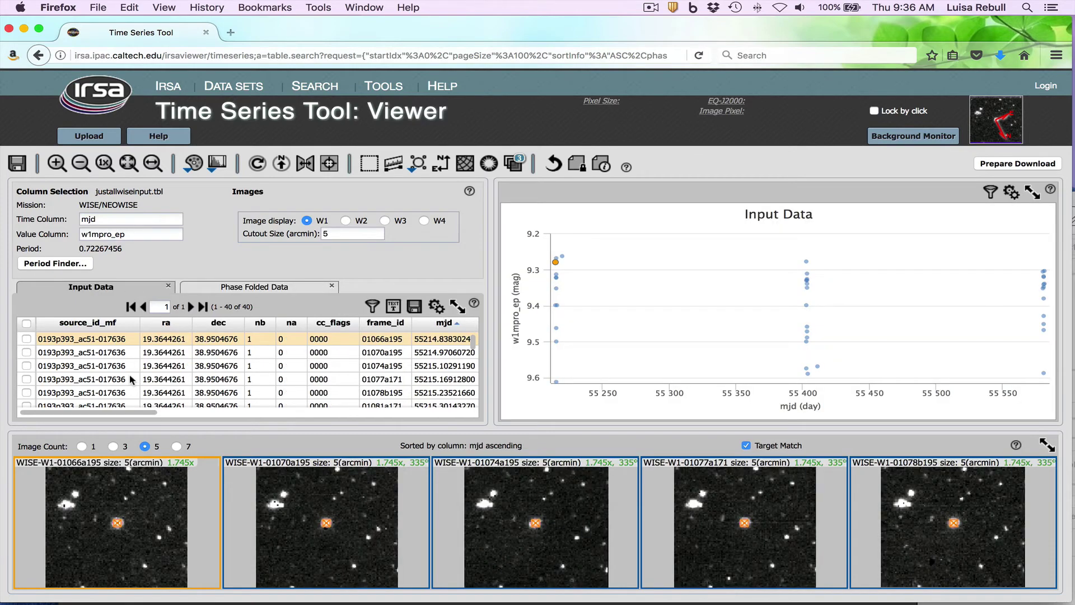
pyautogui.click(217, 291)
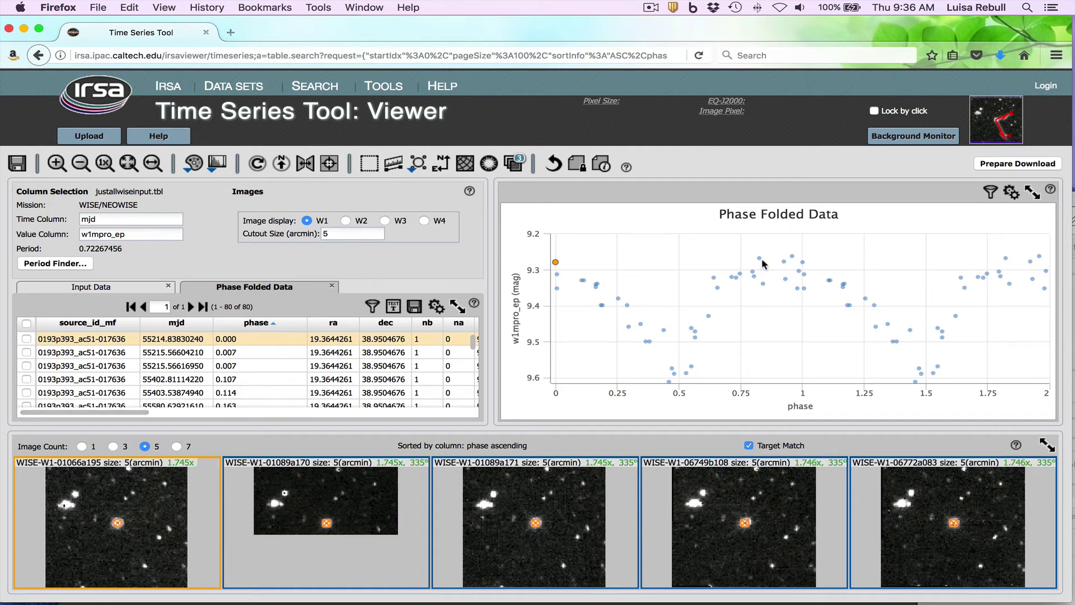
pyautogui.click(298, 388)
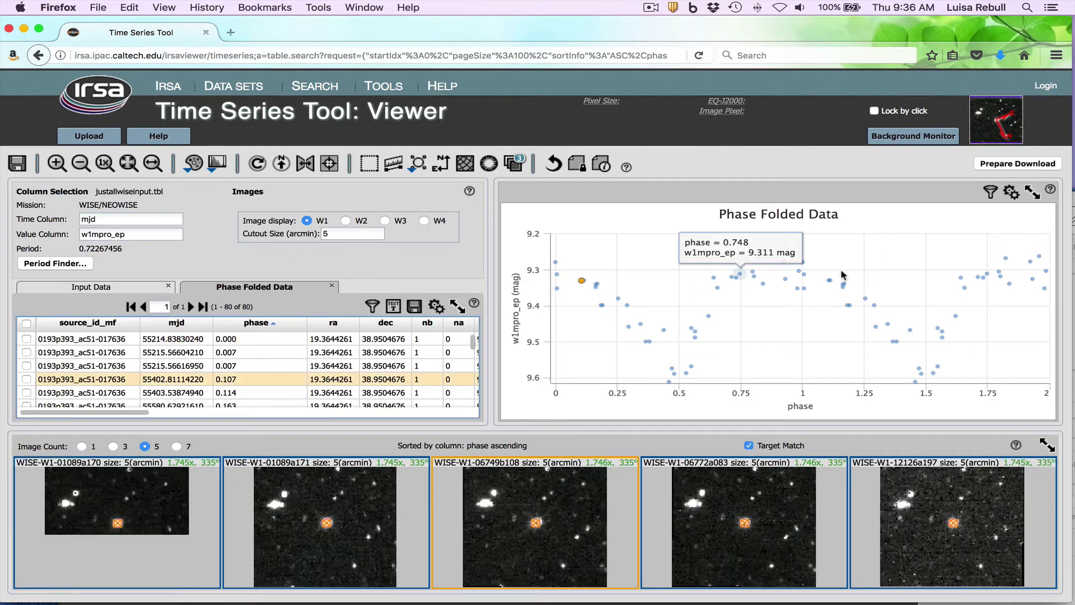
pyautogui.click(804, 262)
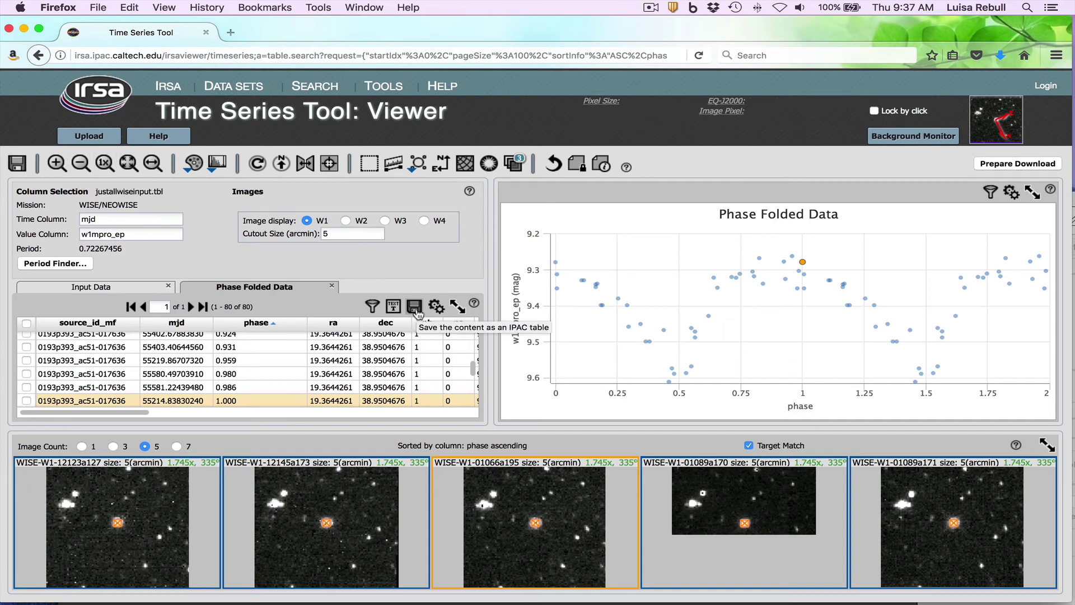
# - Select all phase-folded observations, submit their image cutout download, then clear the selection
pyautogui.click(119, 286)
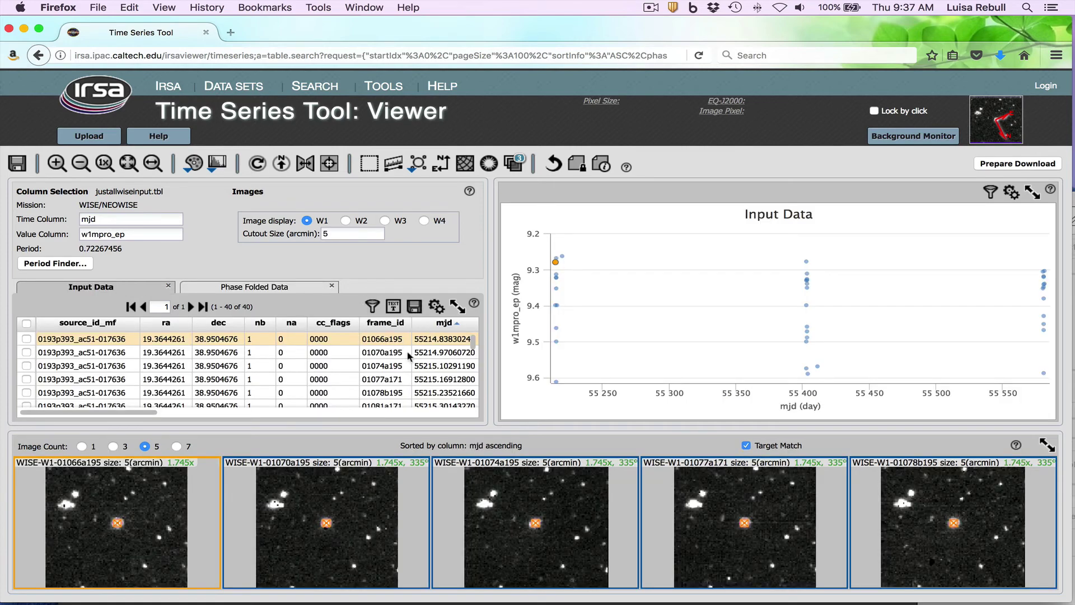
pyautogui.click(297, 290)
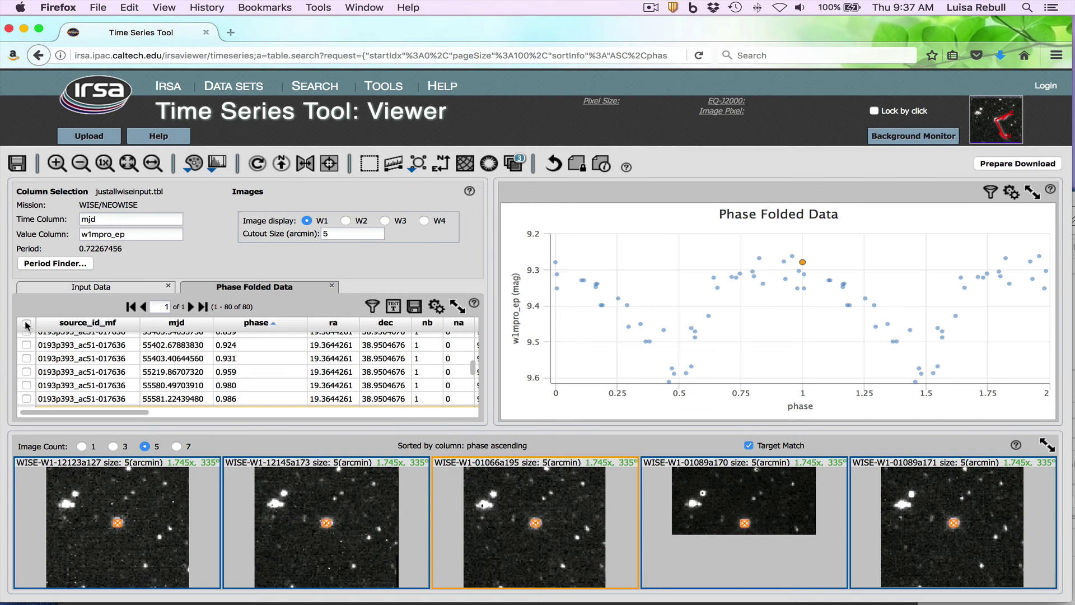
pyautogui.click(26, 323)
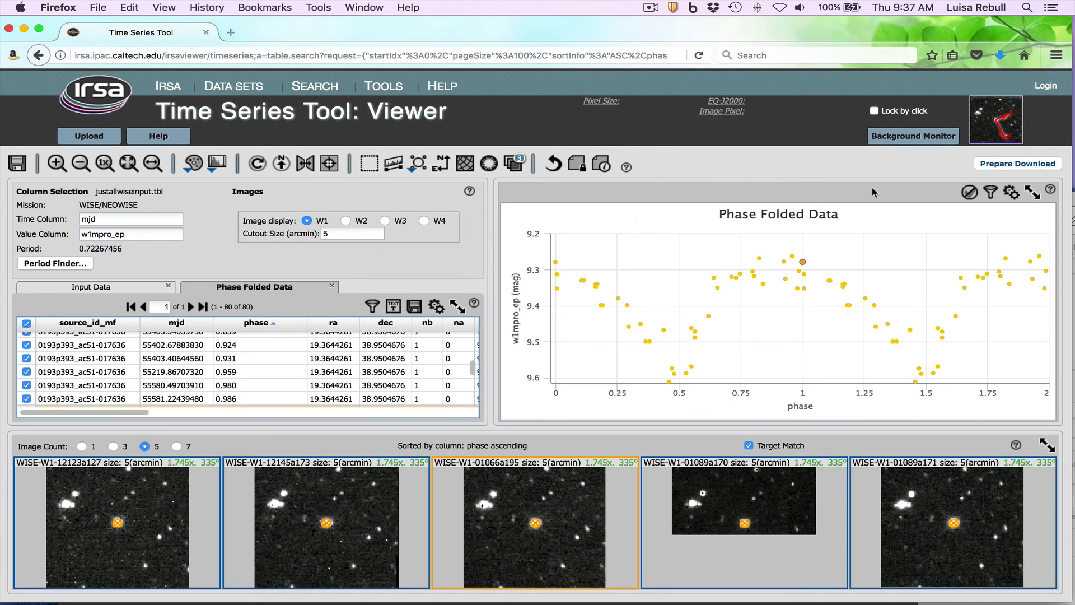
pyautogui.click(999, 168)
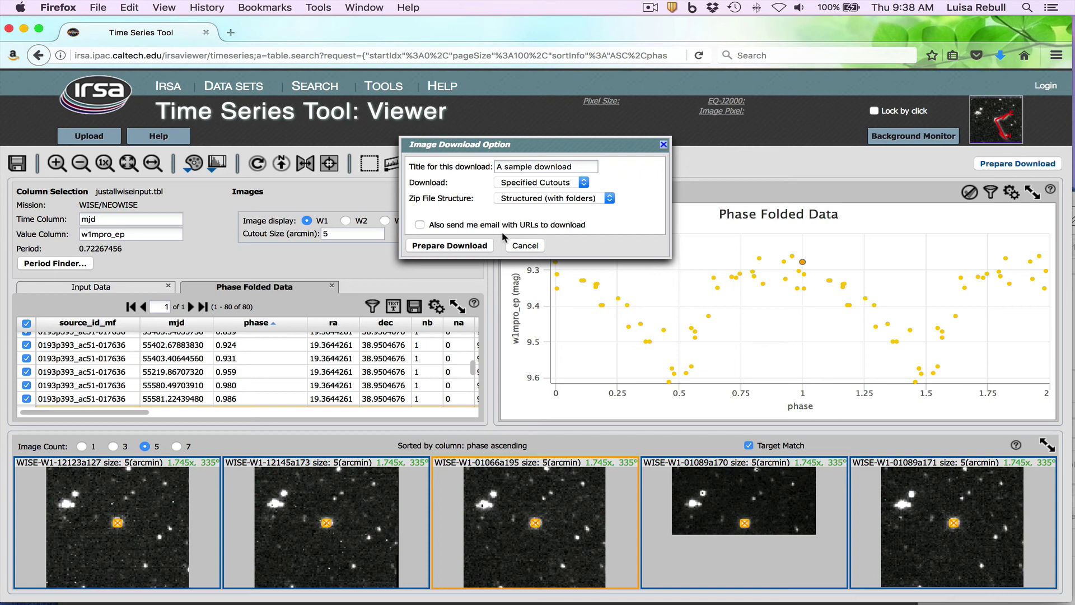
pyautogui.click(523, 245)
pyautogui.click(26, 322)
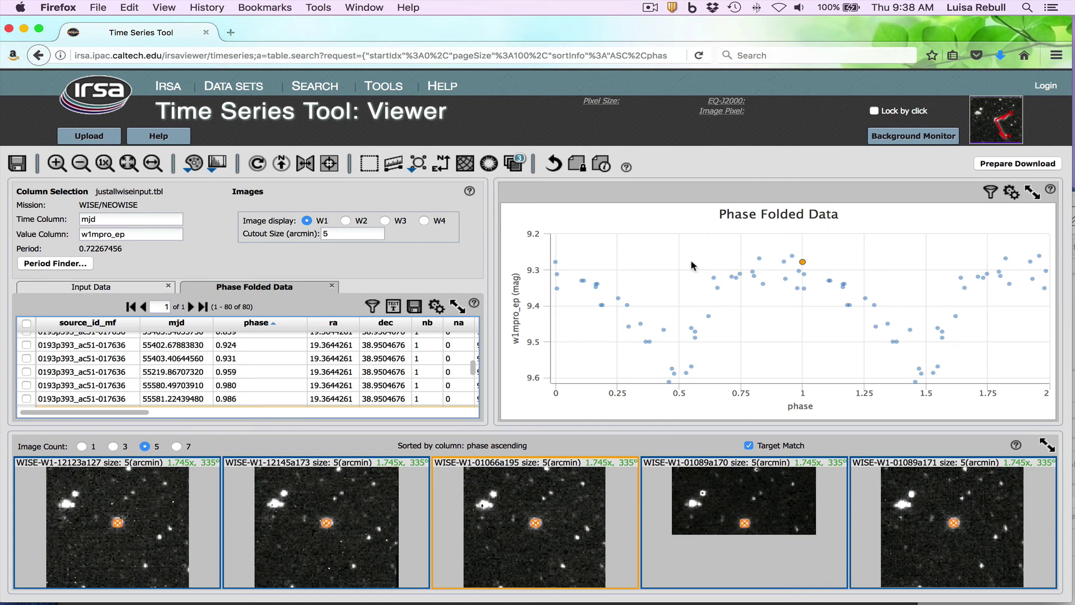
# - Change the Value Column from w1mpro_ep to w2mpro_ep
pyautogui.click(90, 236)
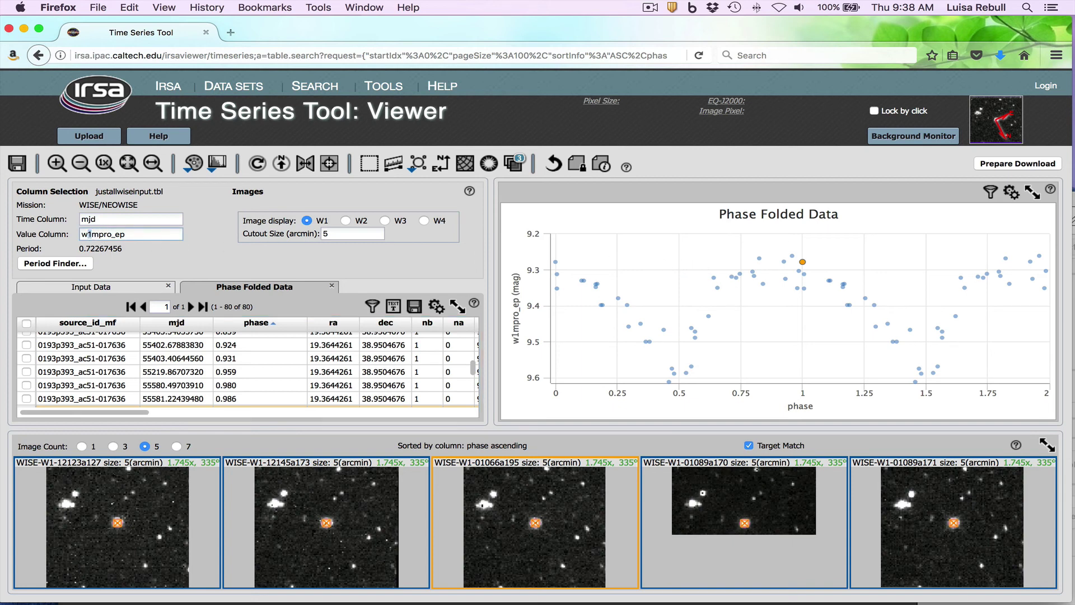
pyautogui.press('BackSpace')
pyautogui.write('2')
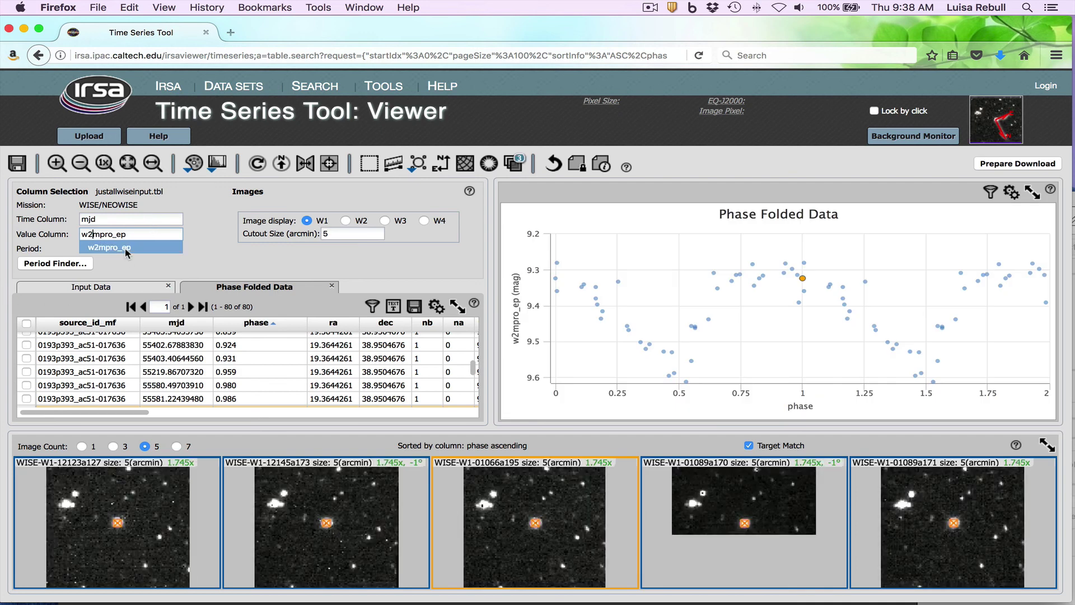
pyautogui.click(125, 248)
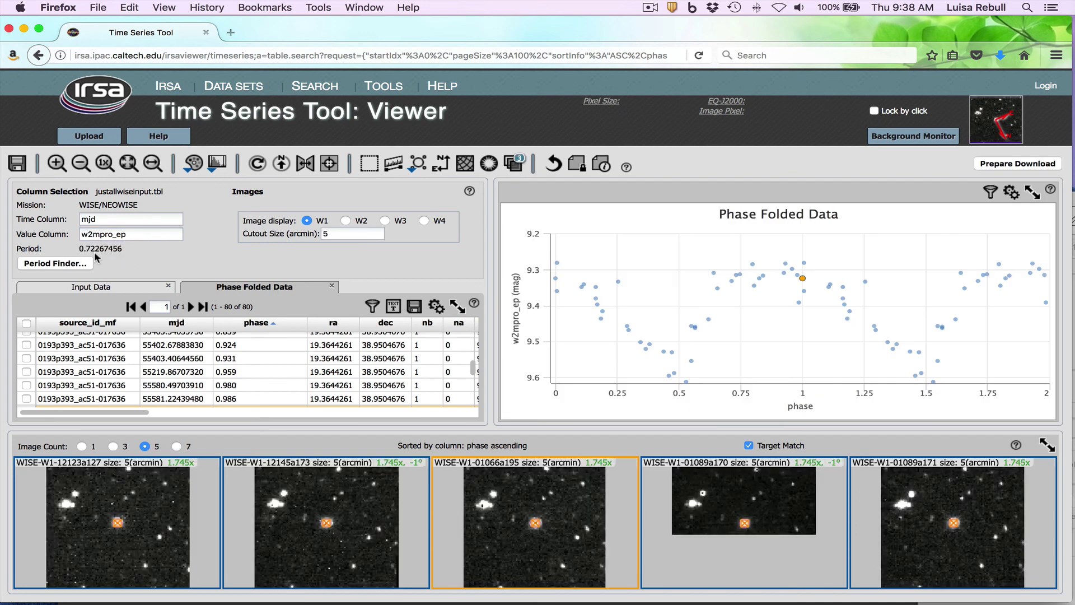